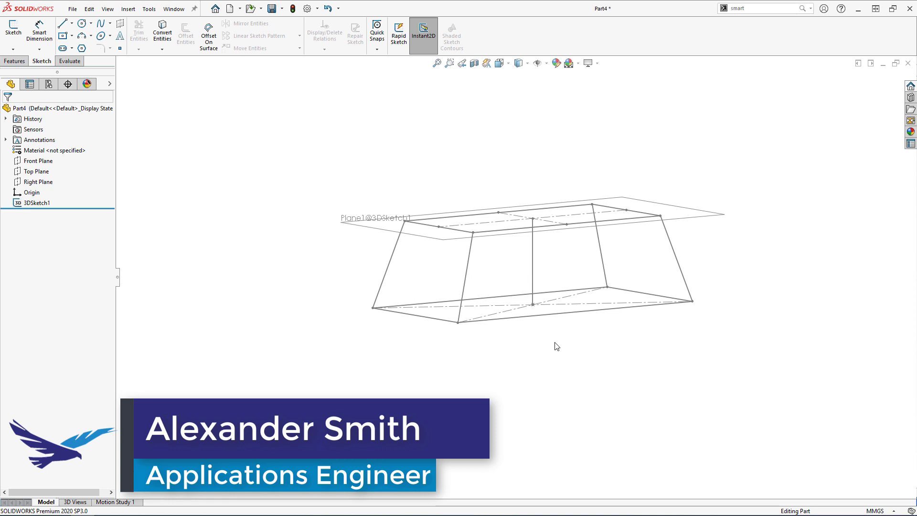
# Step: Orbit the finished frustum wireframe to preview its shape
pyautogui.moveTo(556, 347); pyautogui.dragTo(58, 343, button='middle')
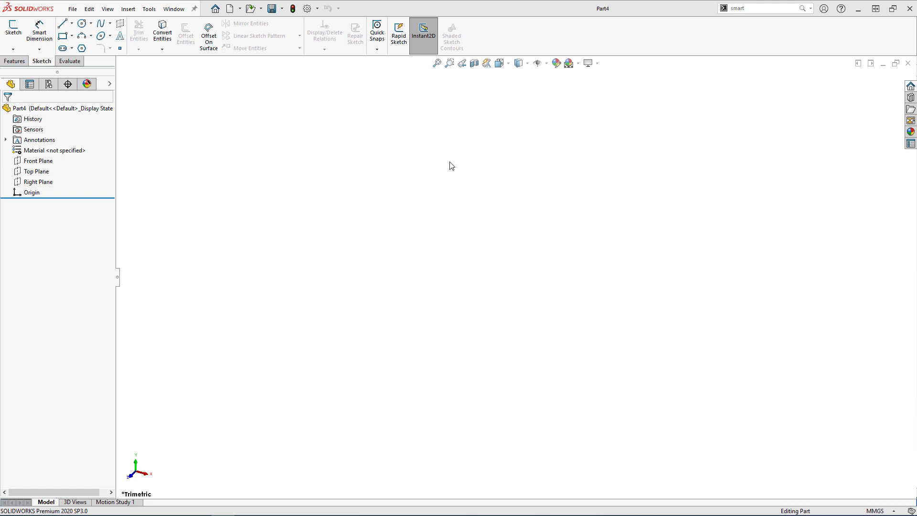
# Step: Start a new 3D sketch with the Corner Rectangle tool set on the Front (XY) plane
pyautogui.click(14, 50)
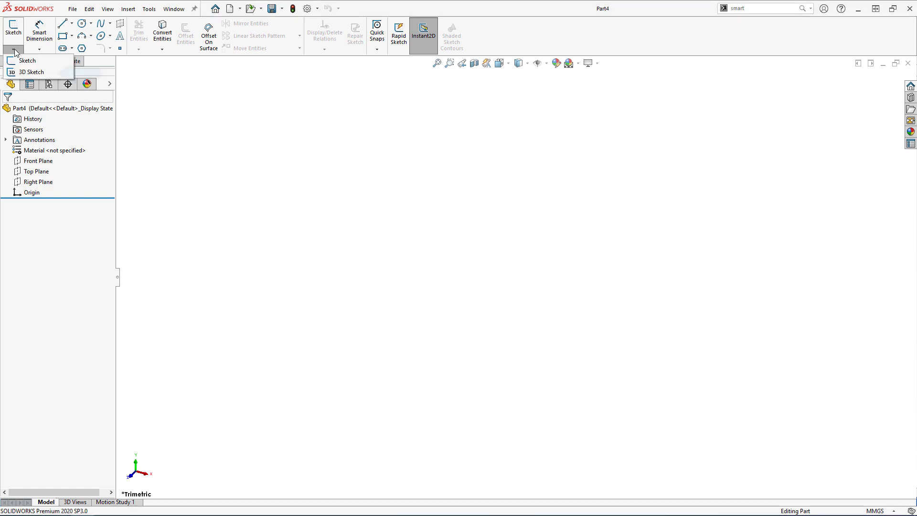
pyautogui.click(50, 73)
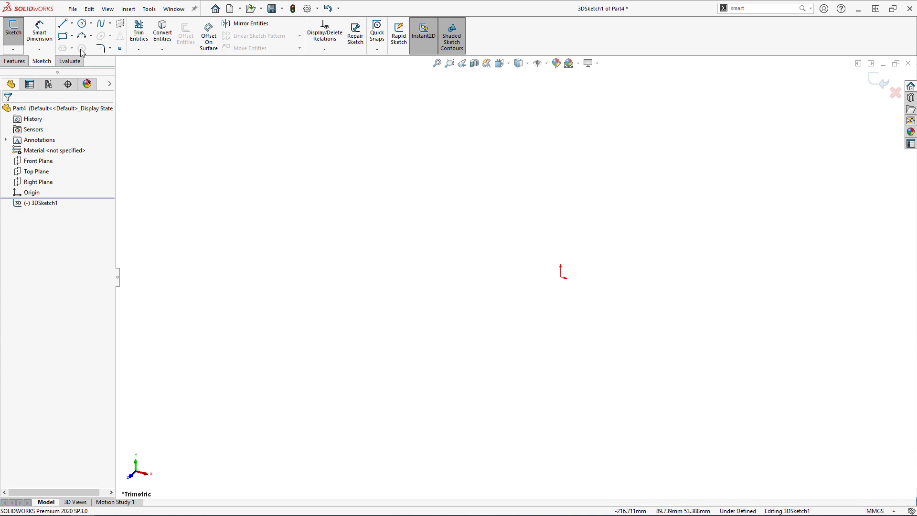
pyautogui.click(63, 36)
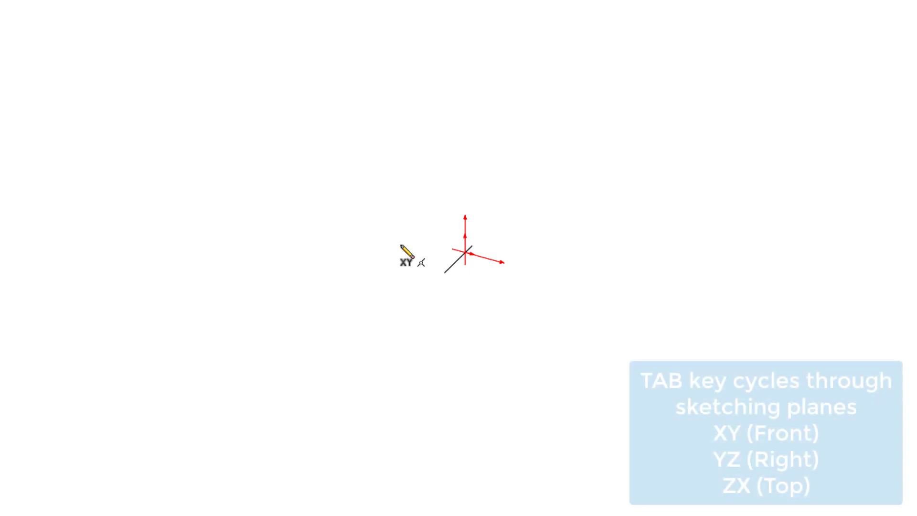
pyautogui.press('Tab')
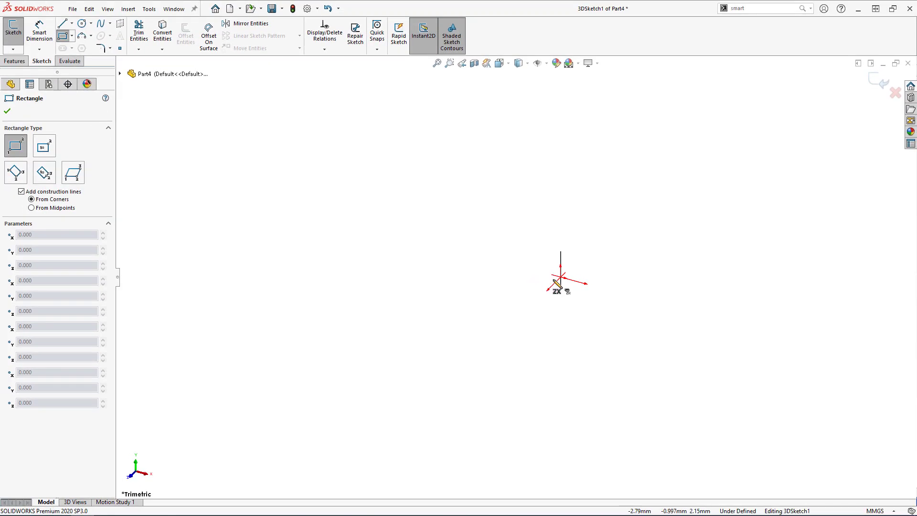
# Step: Draw a corner rectangle from the origin and dimension its lower edge to 100 mm
pyautogui.click(561, 277)
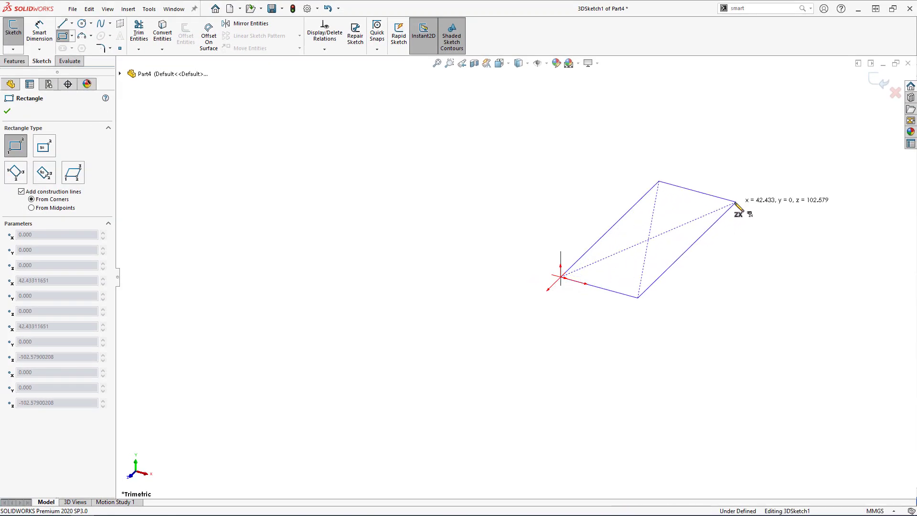
pyautogui.click(798, 184)
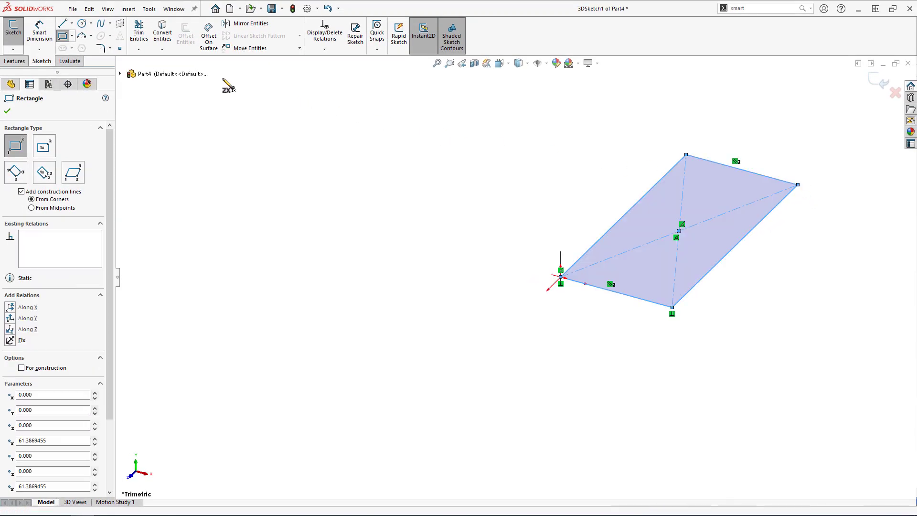
pyautogui.click(42, 38)
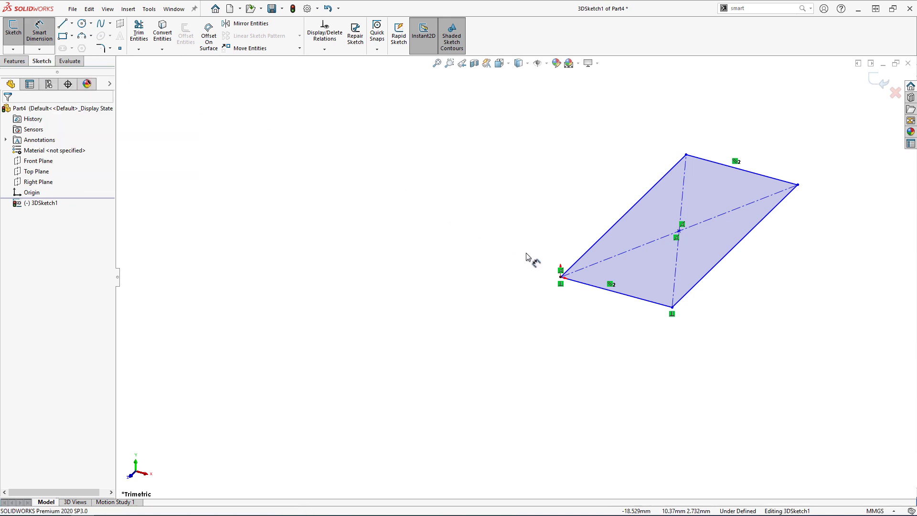
pyautogui.click(586, 286)
pyautogui.click(608, 340)
pyautogui.write('100')
pyautogui.press('Return')
# Step: Dimension the rectangle's left edge to 200 mm
pyautogui.click(621, 219)
pyautogui.click(584, 201)
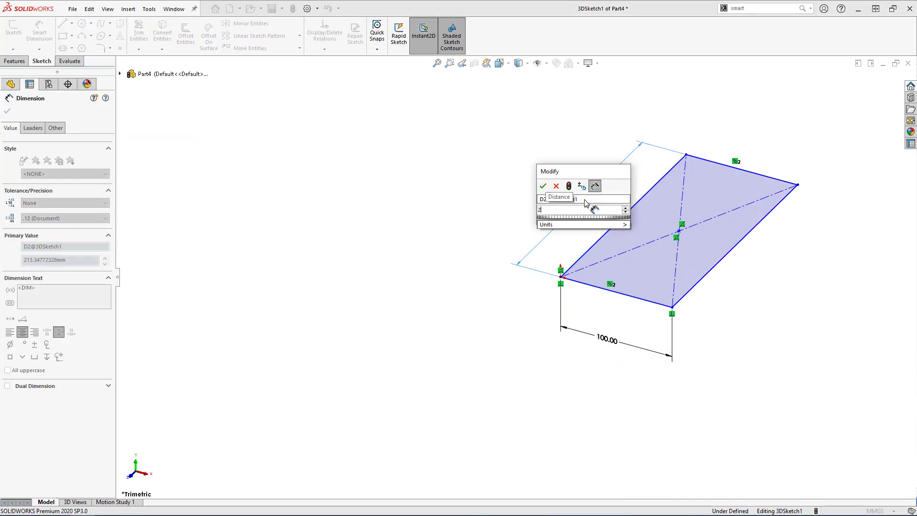
pyautogui.write('200')
pyautogui.press('Return')
pyautogui.hotkey('ctrl', '7')
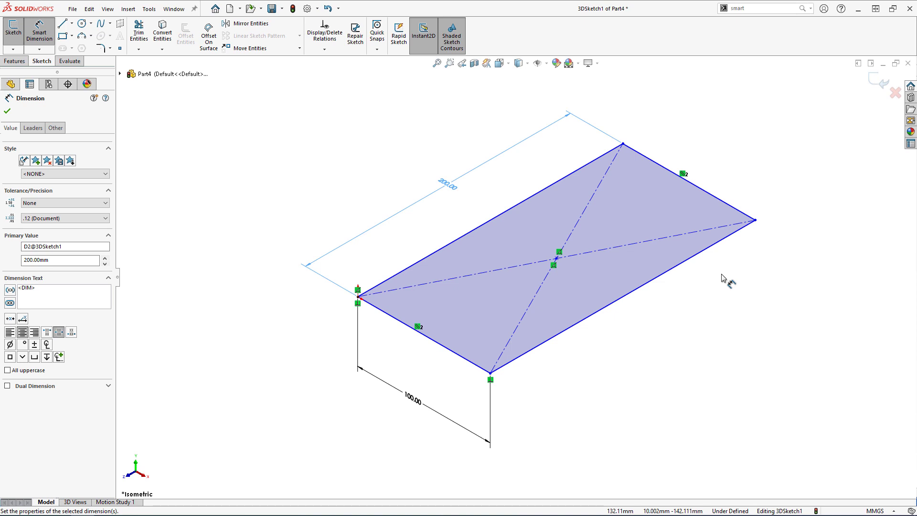
pyautogui.press('Escape')
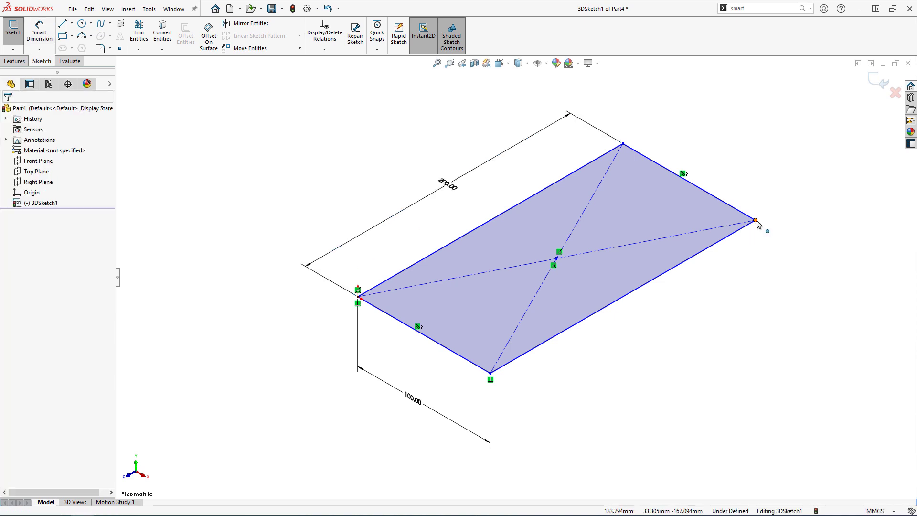
# Step: Constrain the 200 mm edge Along Z and the 100 mm edge Along X
pyautogui.moveTo(756, 221)
pyautogui.mouseDown()
pyautogui.moveTo(738, 275)
pyautogui.moveTo(748, 318)
pyautogui.moveTo(774, 178)
pyautogui.moveTo(762, 322)
pyautogui.mouseUp()
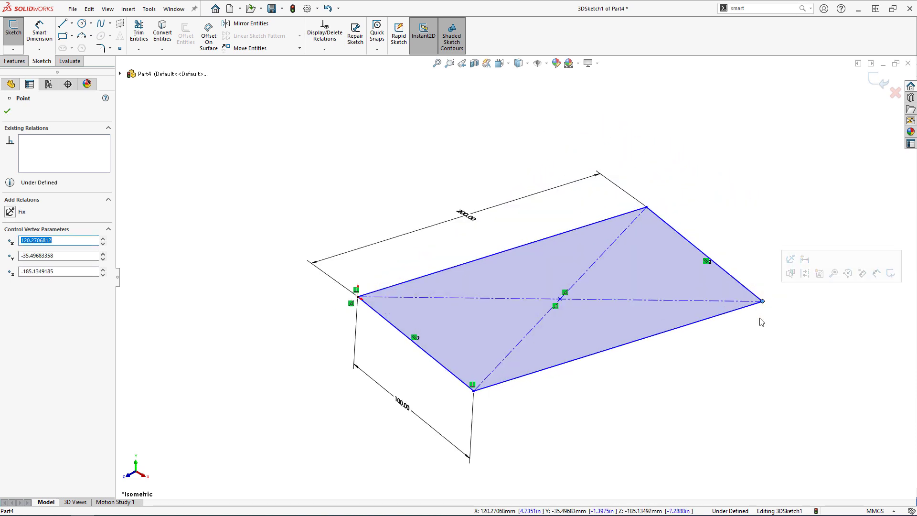
pyautogui.click(547, 239)
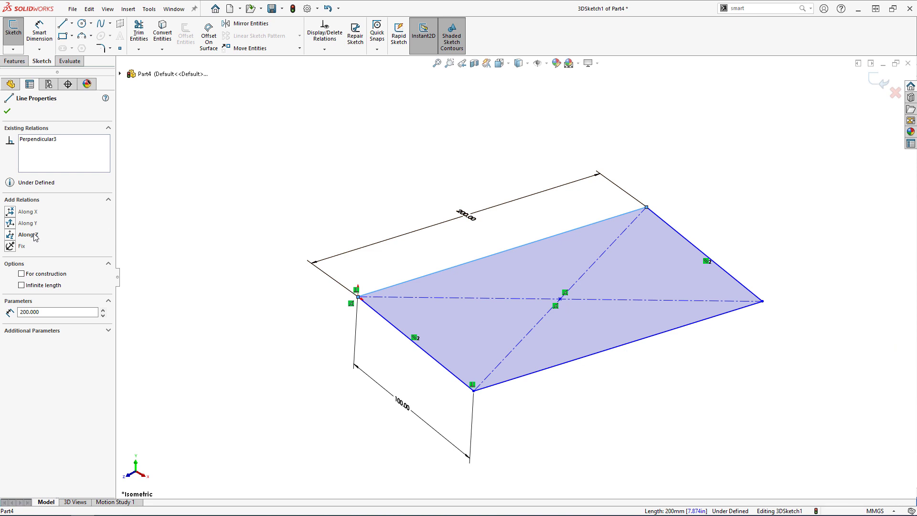
pyautogui.click(10, 235)
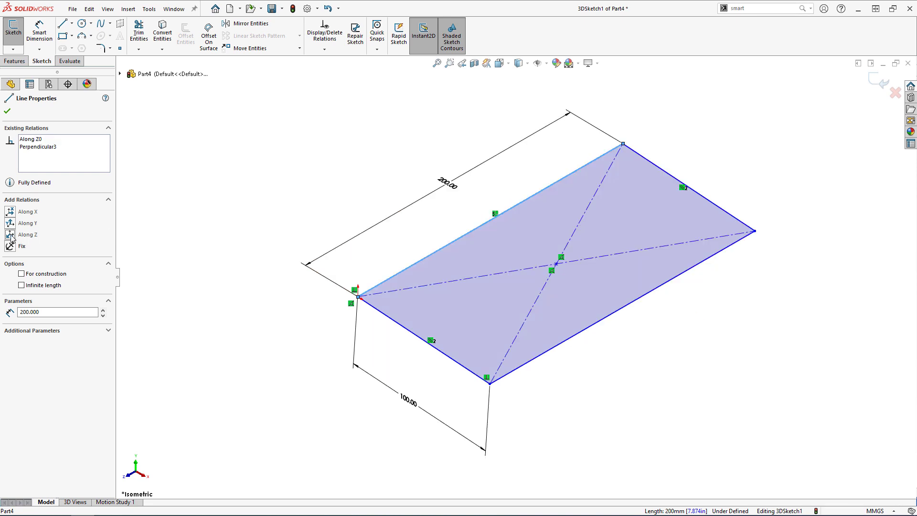
pyautogui.click(378, 309)
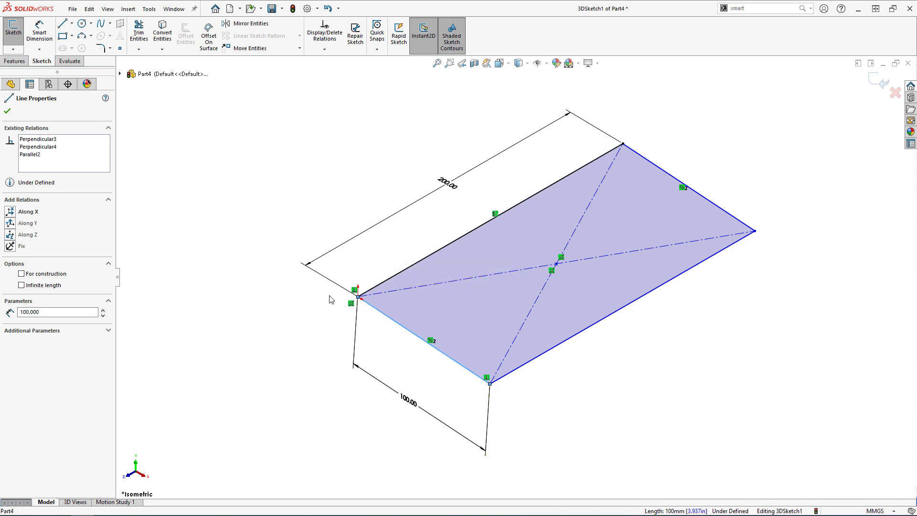
pyautogui.click(10, 211)
pyautogui.click(262, 259)
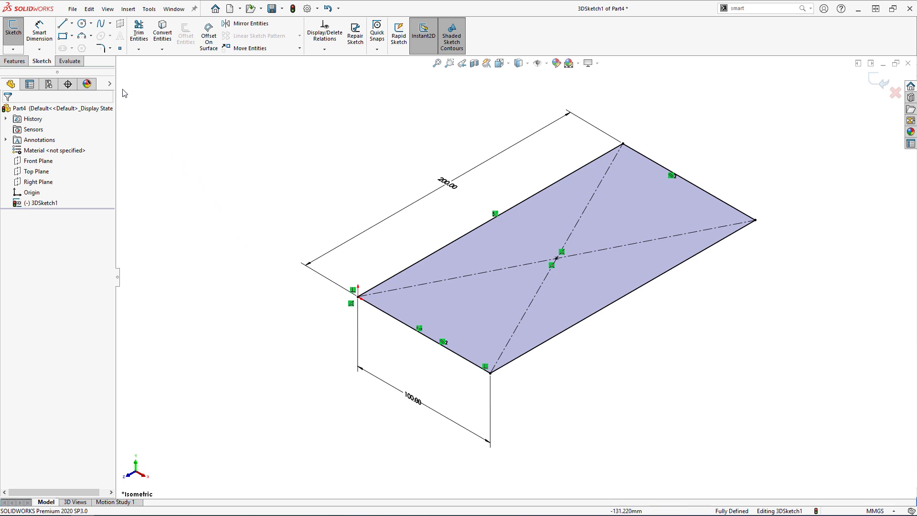
# Step: Draw a vertical line rising from the base rectangle's centre
pyautogui.click(63, 24)
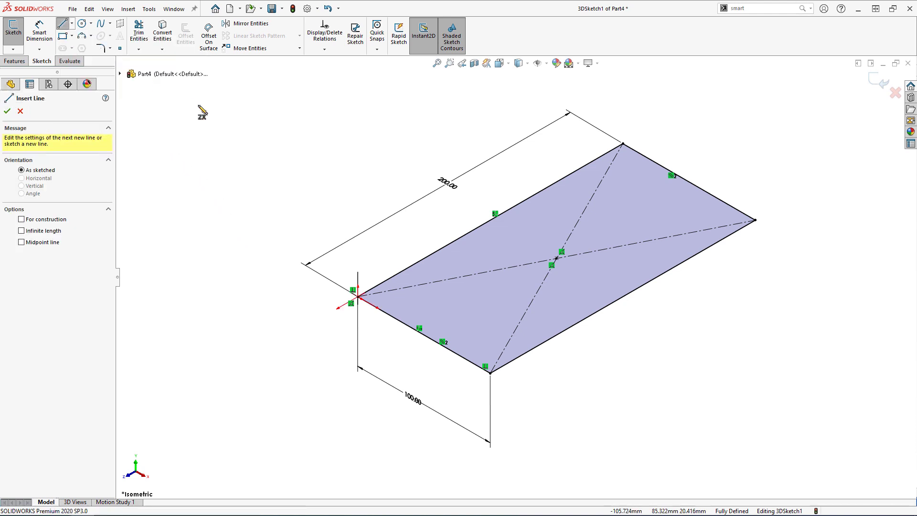
pyautogui.click(557, 259)
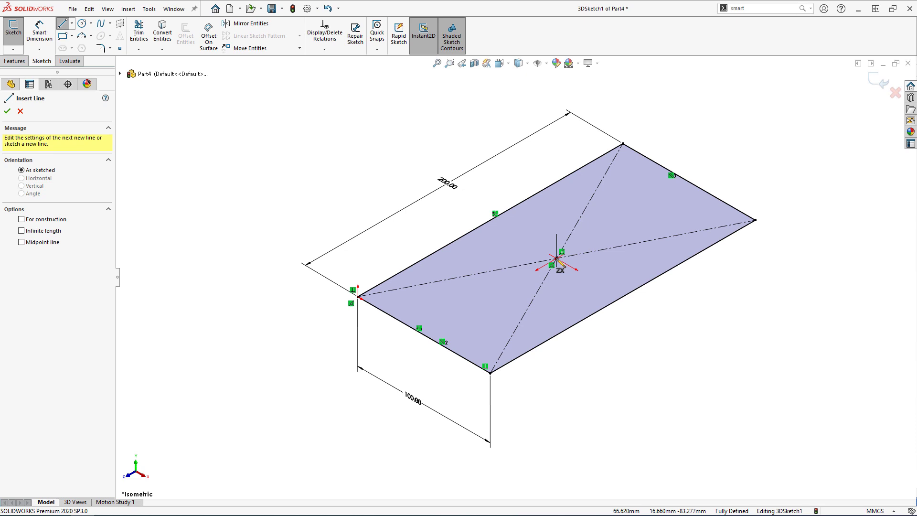
pyautogui.click(557, 259)
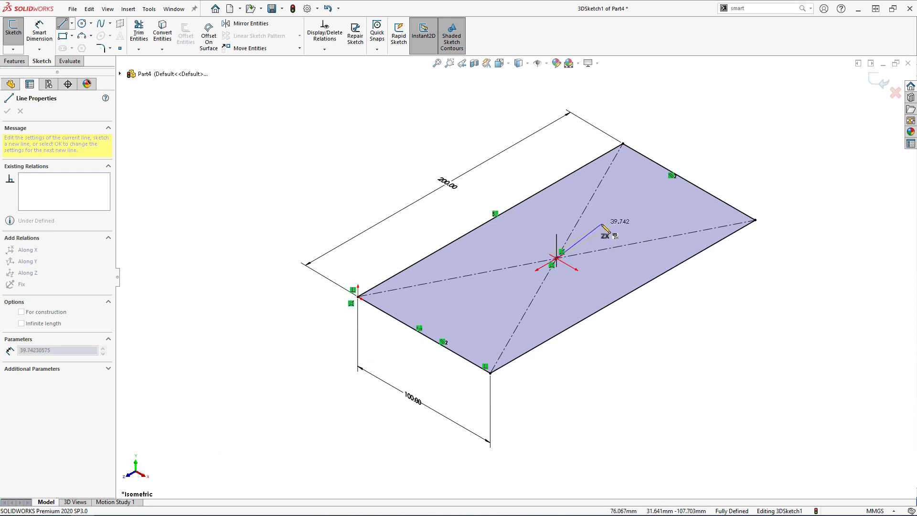
pyautogui.press('Tab')
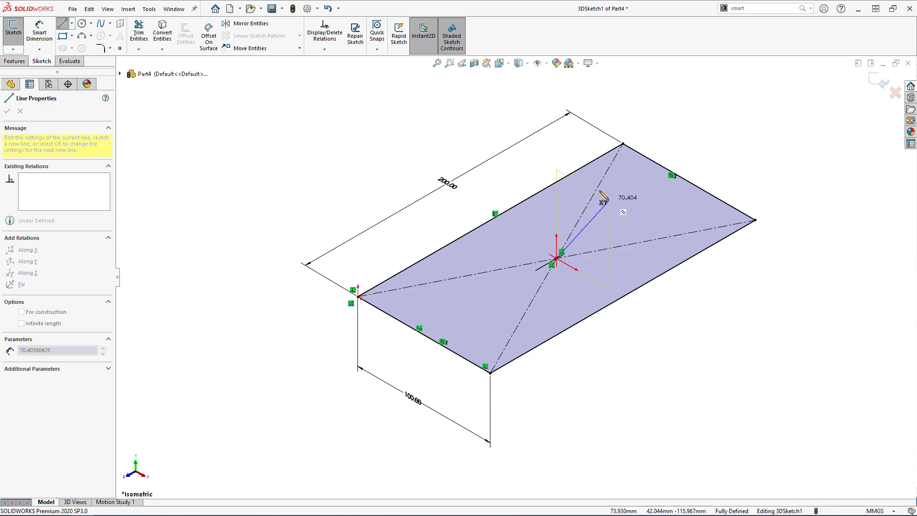
pyautogui.click(557, 144)
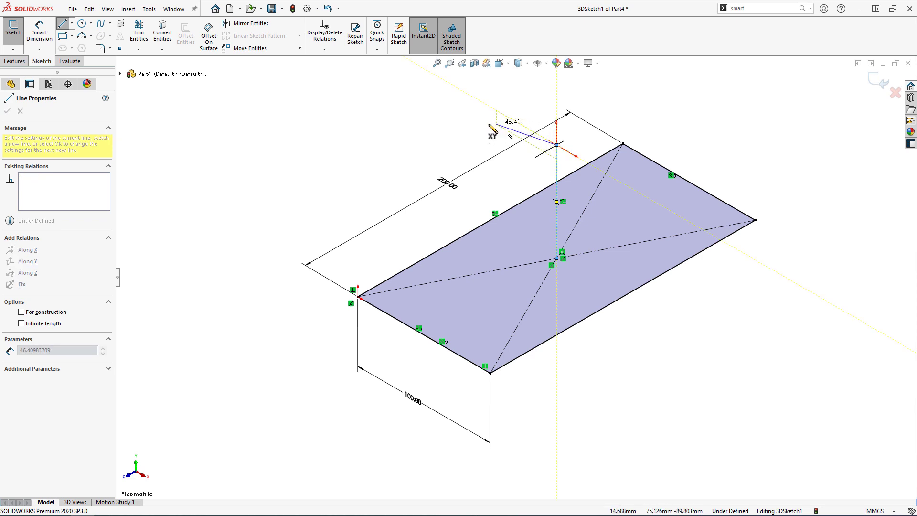
pyautogui.press('Escape')
# Step: Dimension the vertical line to 60 mm
pyautogui.click(39, 33)
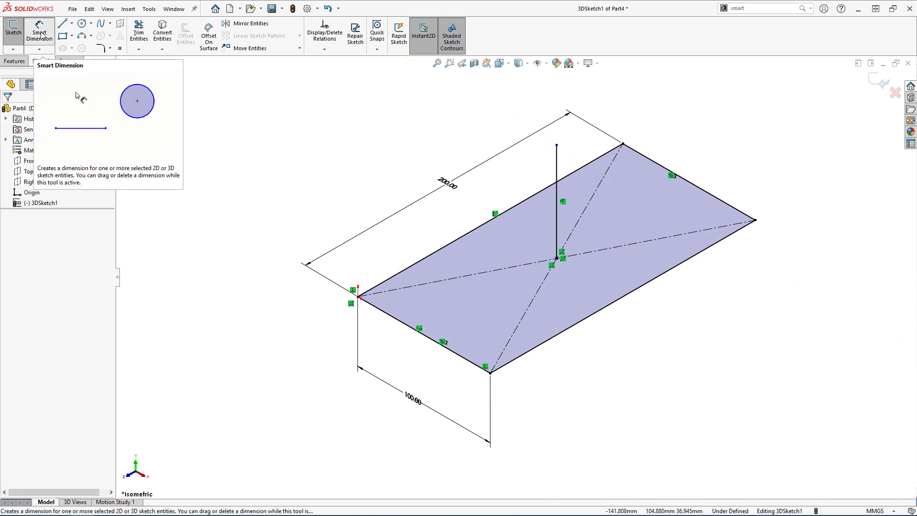
pyautogui.click(557, 176)
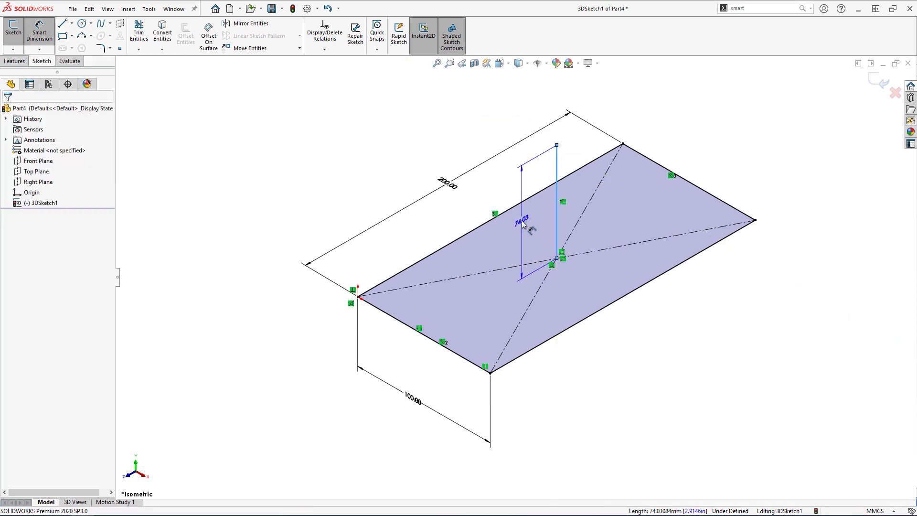
pyautogui.click(523, 224)
pyautogui.write('60')
pyautogui.press('Return')
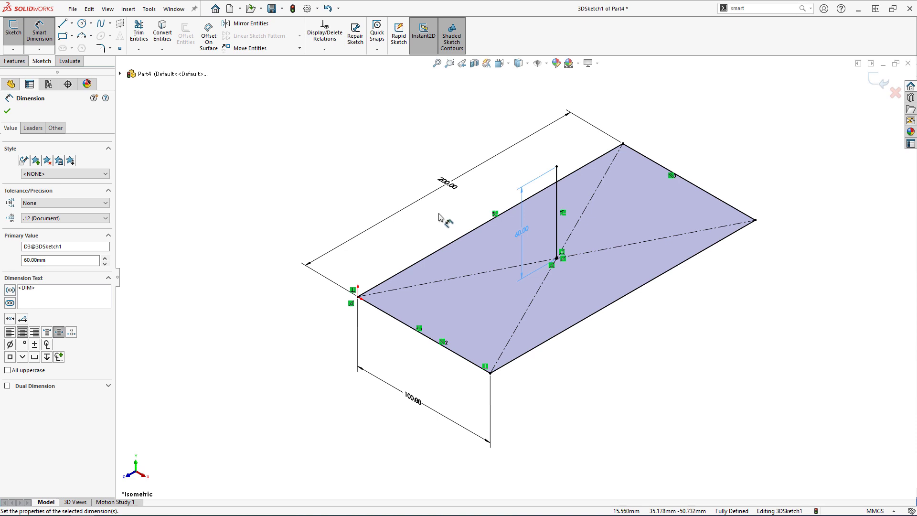
# Step: Create Plane1 from the vertical line's top point and the line, then activate it
pyautogui.click(121, 27)
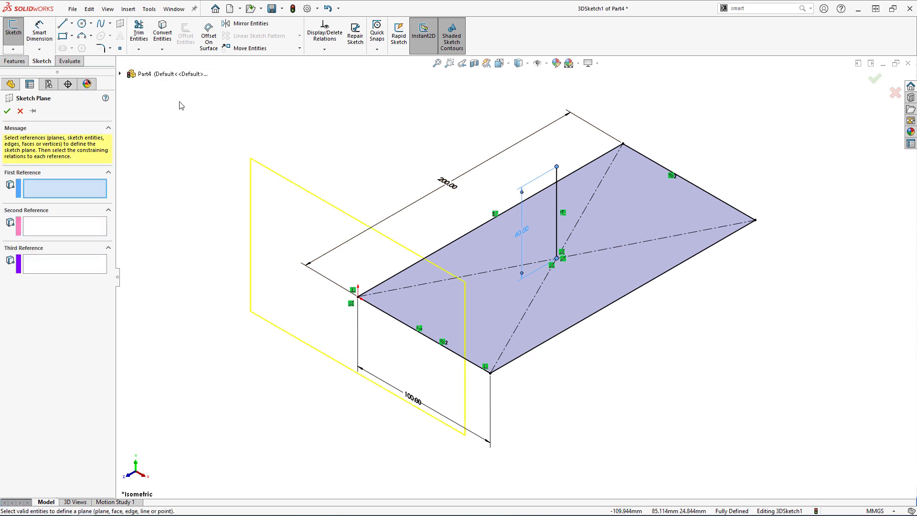
pyautogui.click(557, 167)
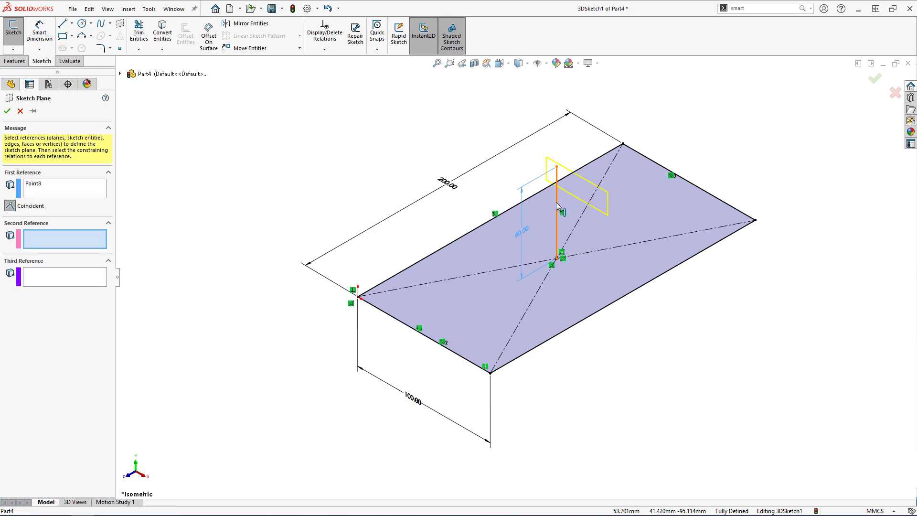
pyautogui.click(557, 207)
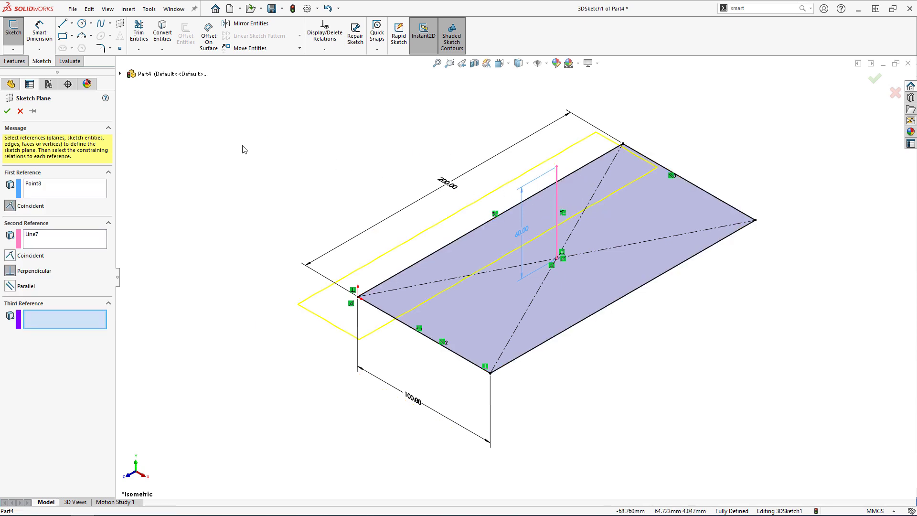
pyautogui.click(8, 111)
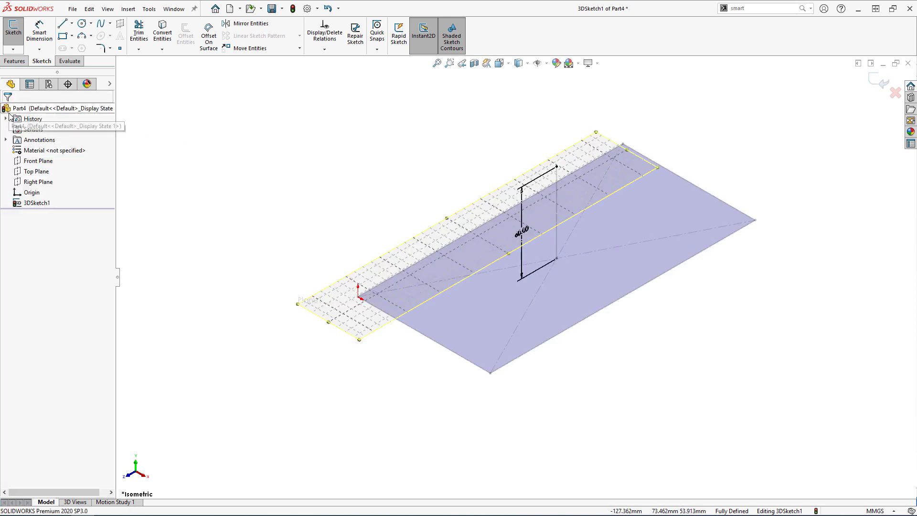
pyautogui.doubleClick(426, 197)
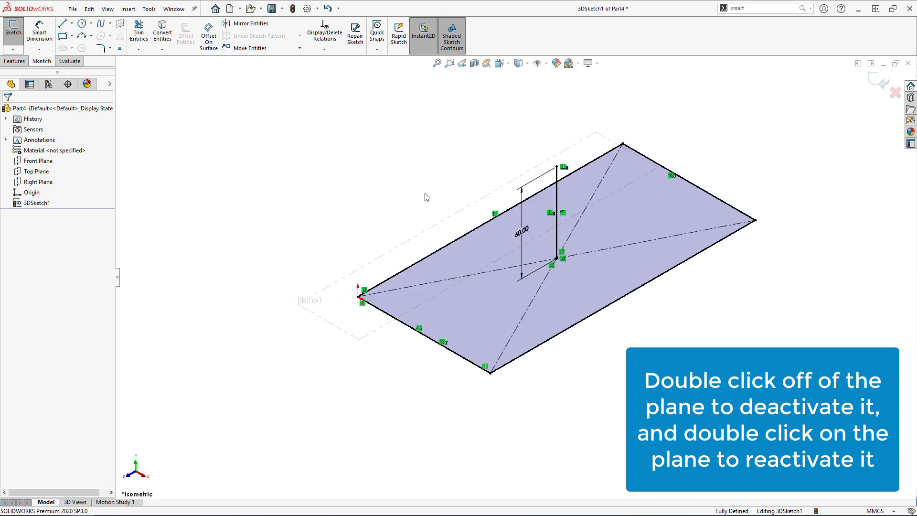
pyautogui.doubleClick(437, 226)
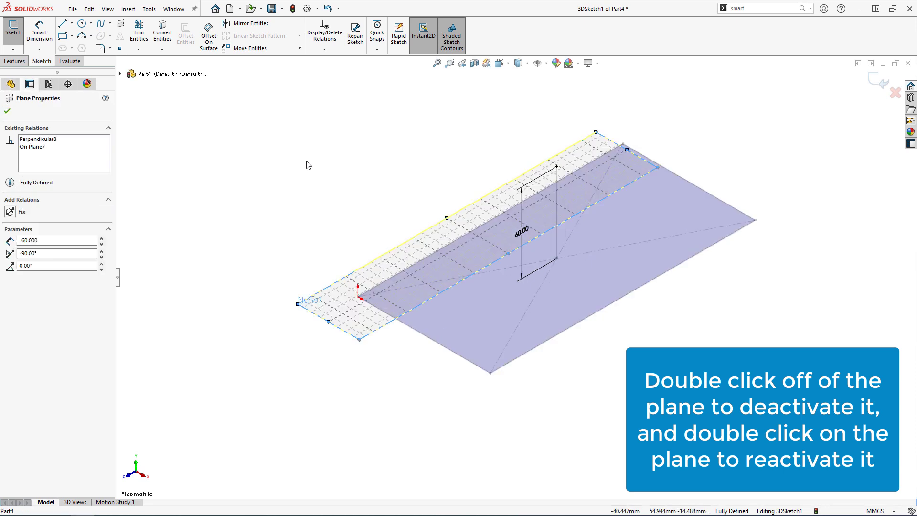
# Step: Draw a center rectangle on Plane1 centred on the vertical line's top point
pyautogui.click(72, 36)
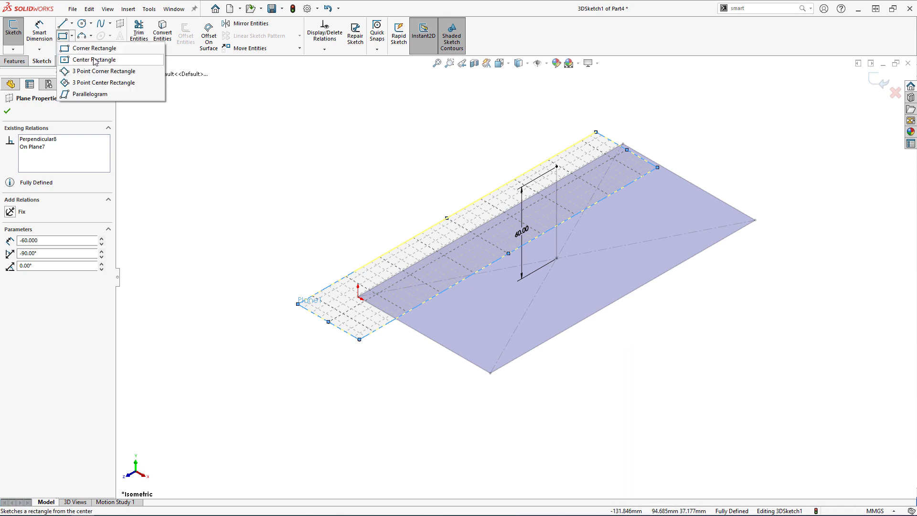
pyautogui.click(136, 67)
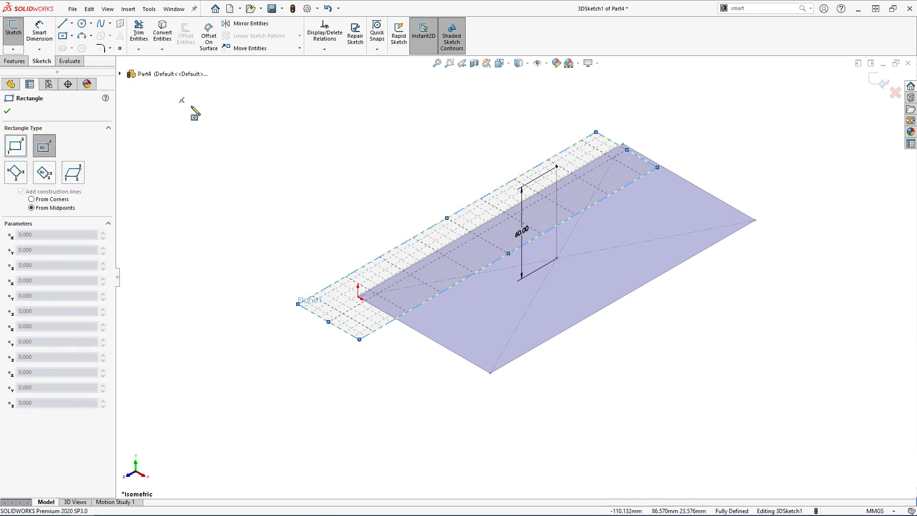
pyautogui.click(556, 167)
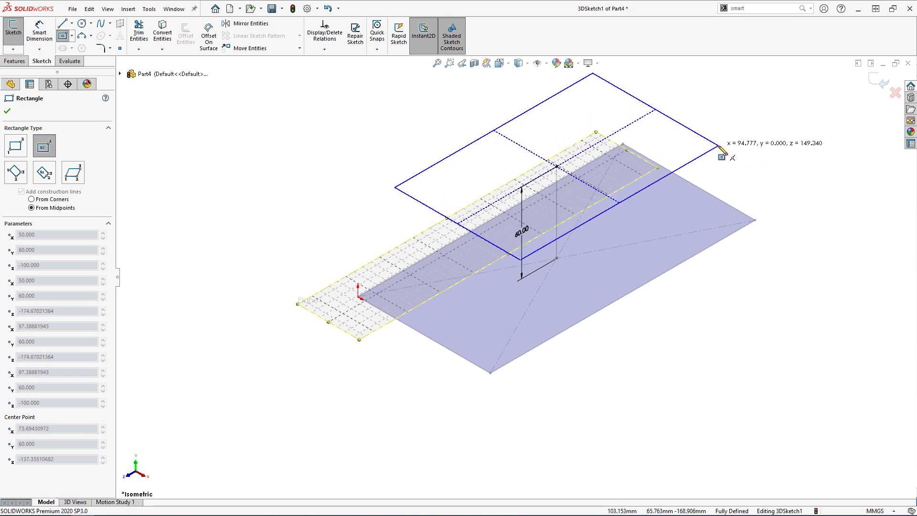
pyautogui.click(719, 147)
pyautogui.press('Escape')
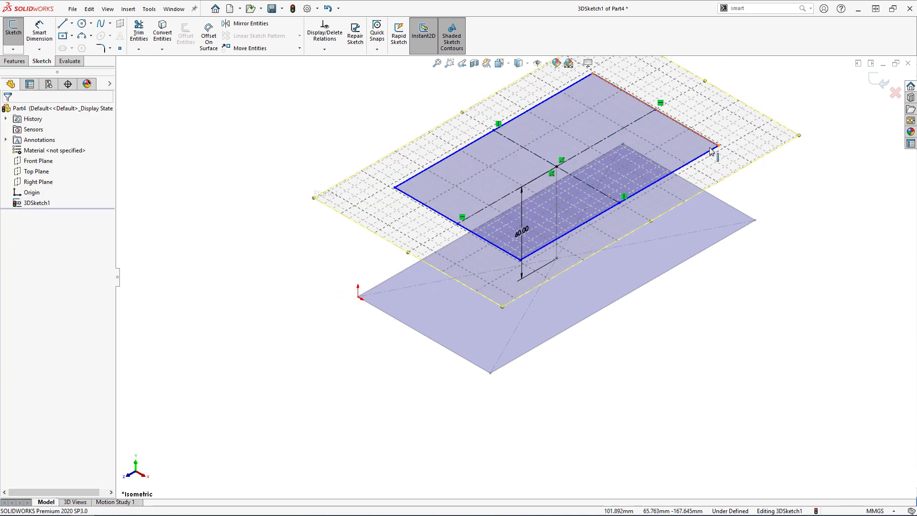
pyautogui.click(435, 213)
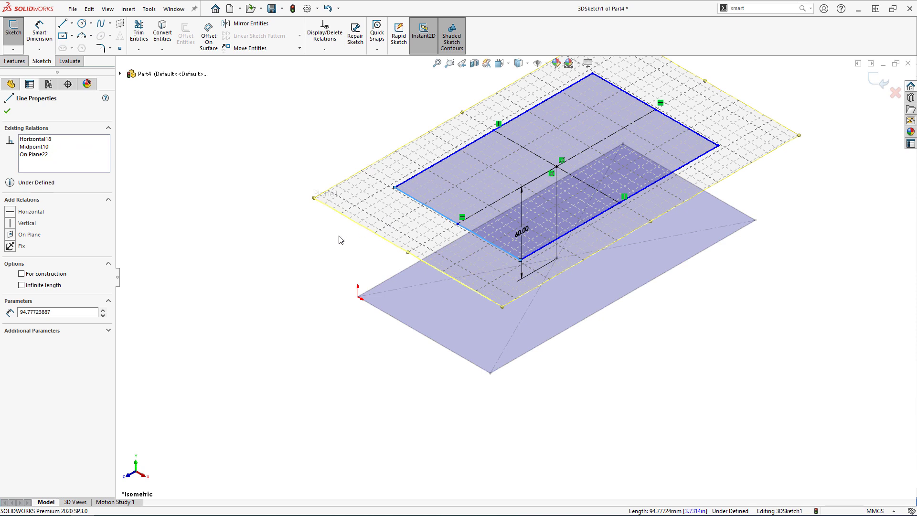
pyautogui.click(338, 238)
# Step: Dimension the upper rectangle's short edge to 80 mm and long edge to 160 mm
pyautogui.click(39, 32)
pyautogui.click(430, 207)
pyautogui.click(418, 240)
pyautogui.write('80')
pyautogui.press('Return')
pyautogui.click(483, 148)
pyautogui.click(448, 118)
pyautogui.write('160')
pyautogui.press('Return')
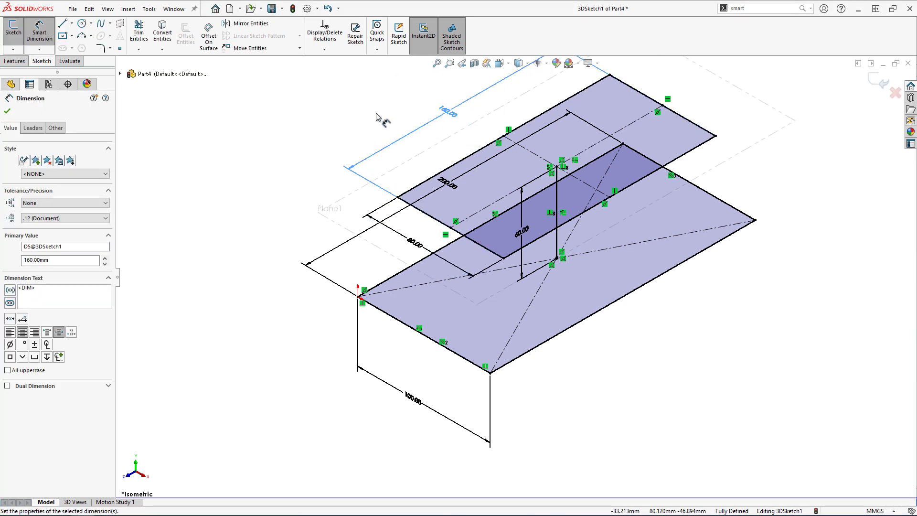
pyautogui.press('f')
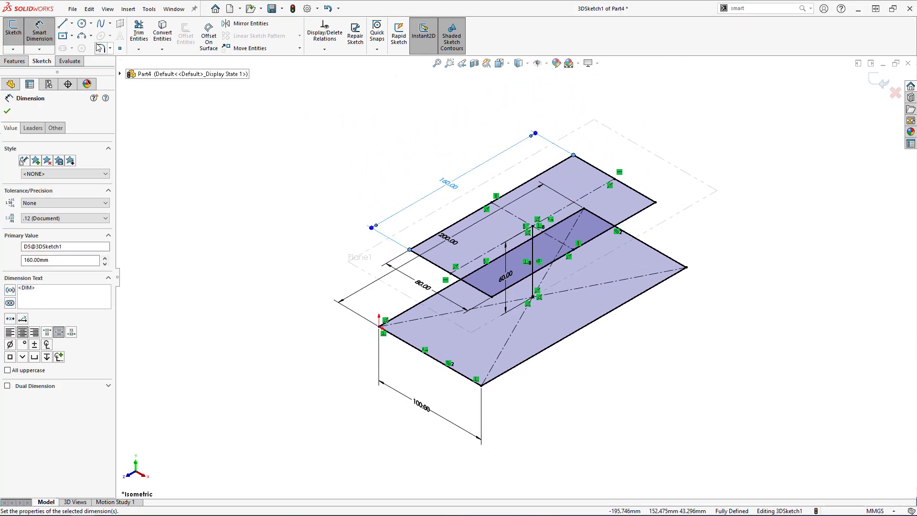
# Step: Draw four lines joining each base rectangle corner to the matching upper rectangle corner
pyautogui.click(63, 23)
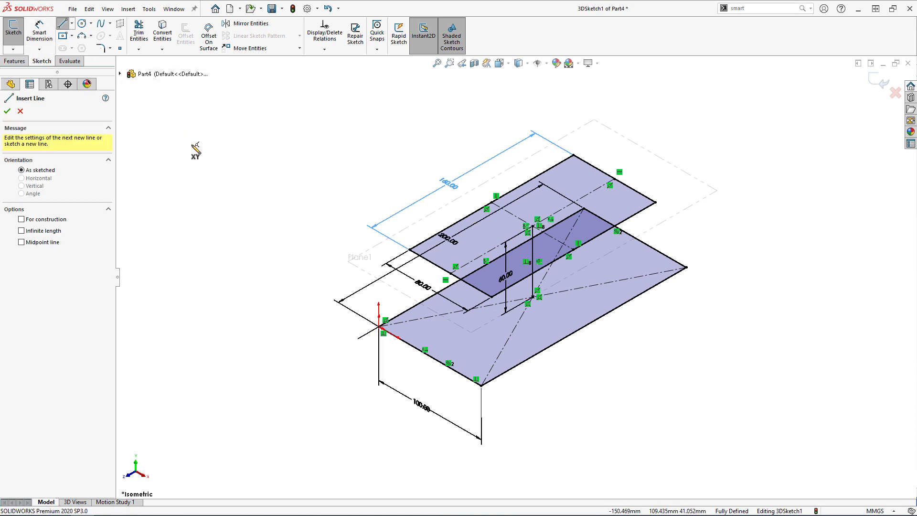
pyautogui.click(379, 327)
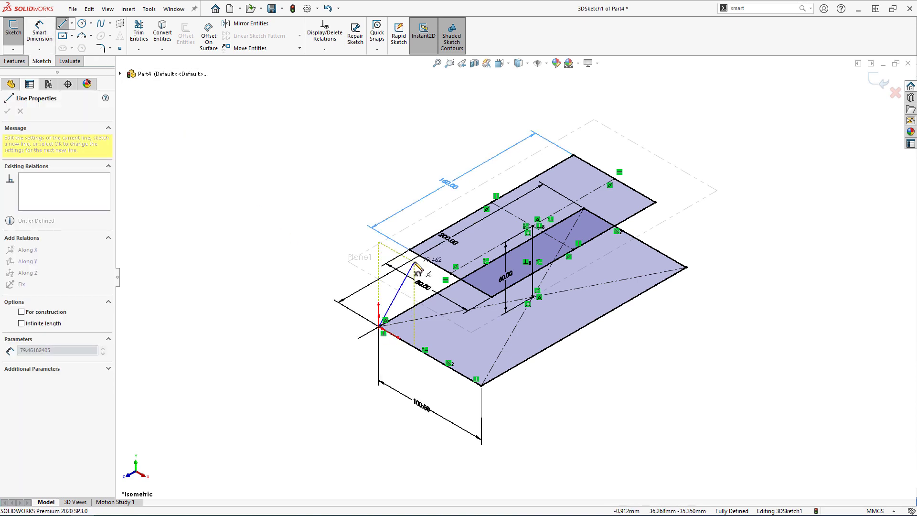
pyautogui.click(410, 250)
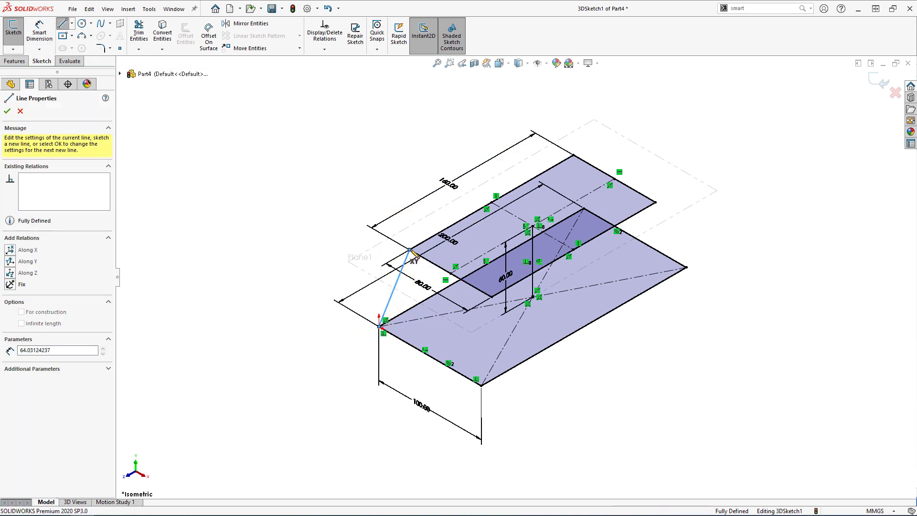
pyautogui.click(482, 385)
pyautogui.click(492, 298)
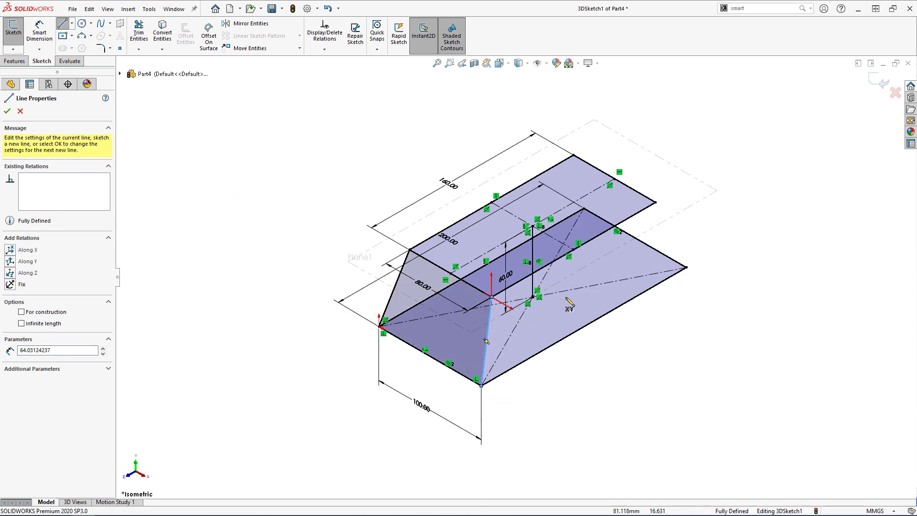
pyautogui.click(687, 267)
pyautogui.click(656, 202)
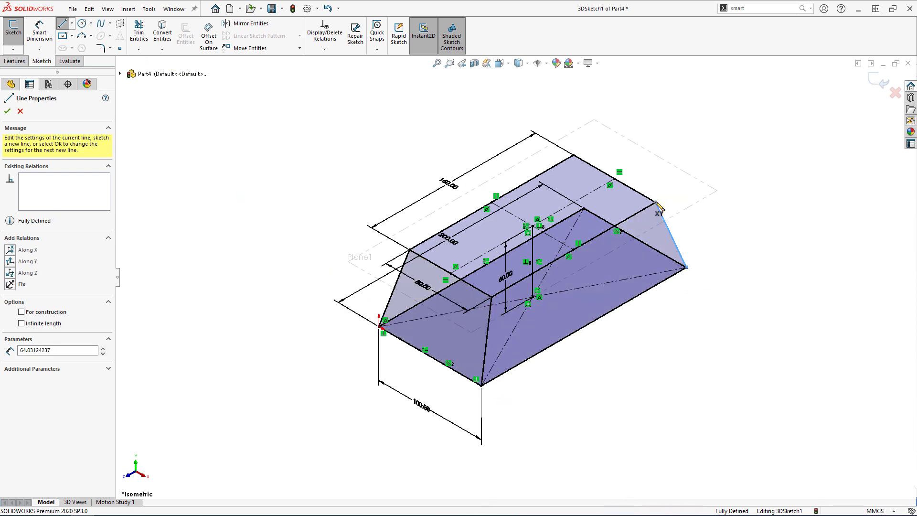
pyautogui.click(584, 209)
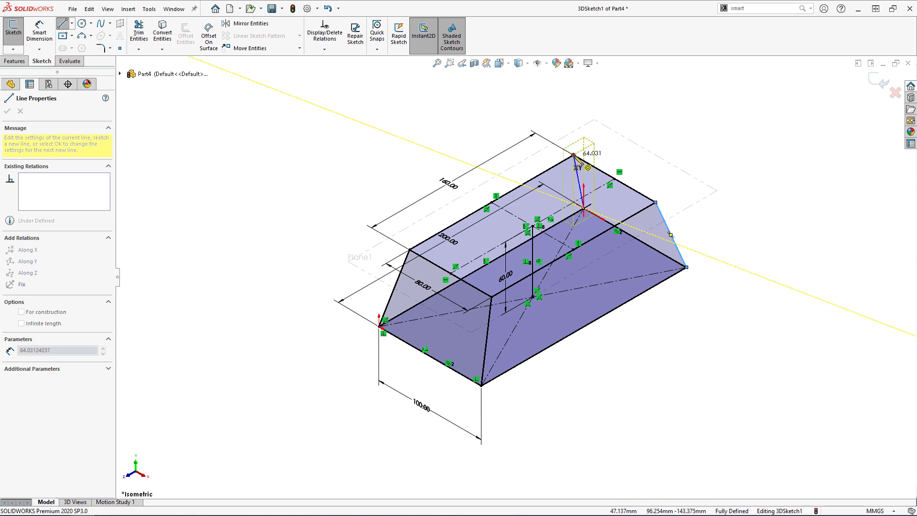
pyautogui.doubleClick(574, 156)
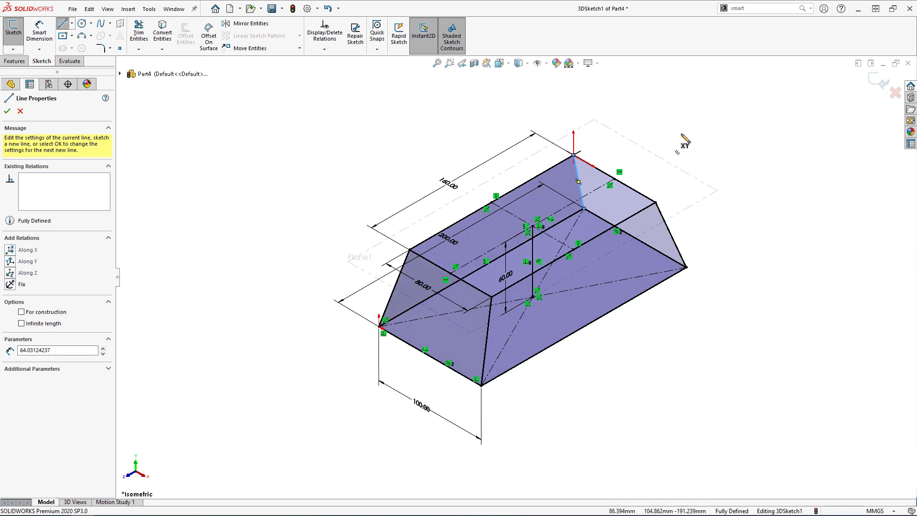
# Step: Exit 3DSketch1 and orbit the view to inspect the frustum side-on
pyautogui.click(879, 86)
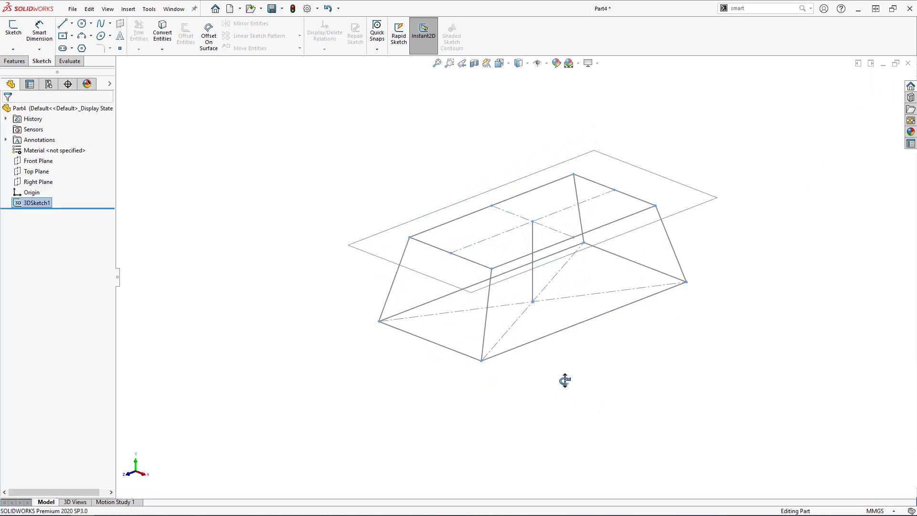
pyautogui.click(556, 347)
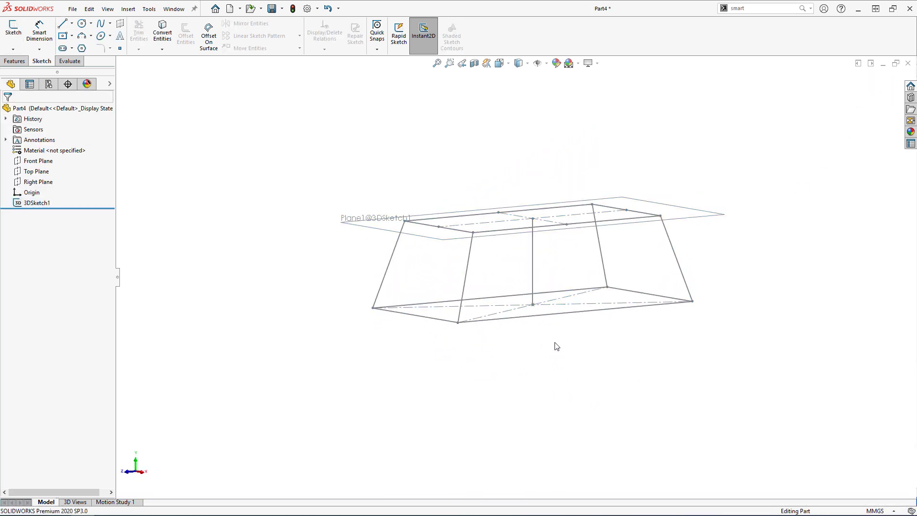